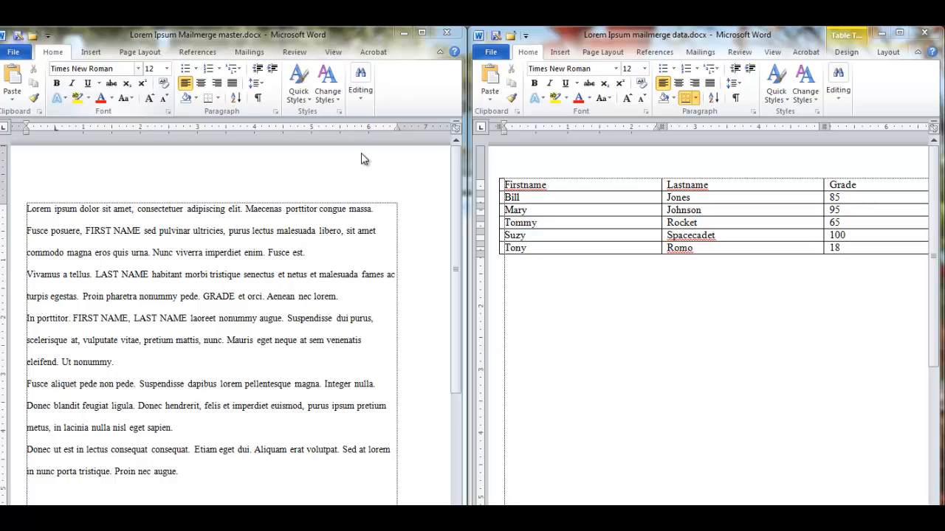
Maximize the master letter, start the step-by-step Mail Merge wizard, and use the current document as the starting document.
click(421, 33)
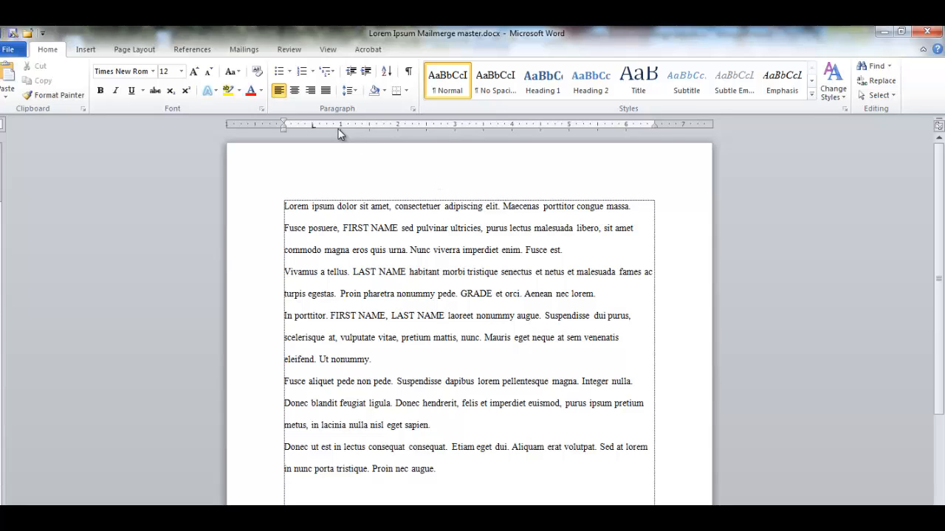
click(245, 49)
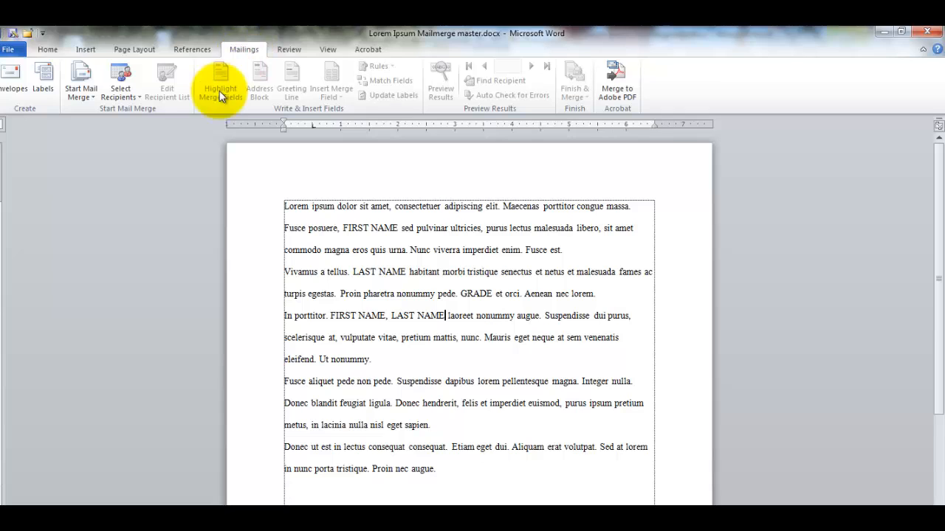
click(82, 95)
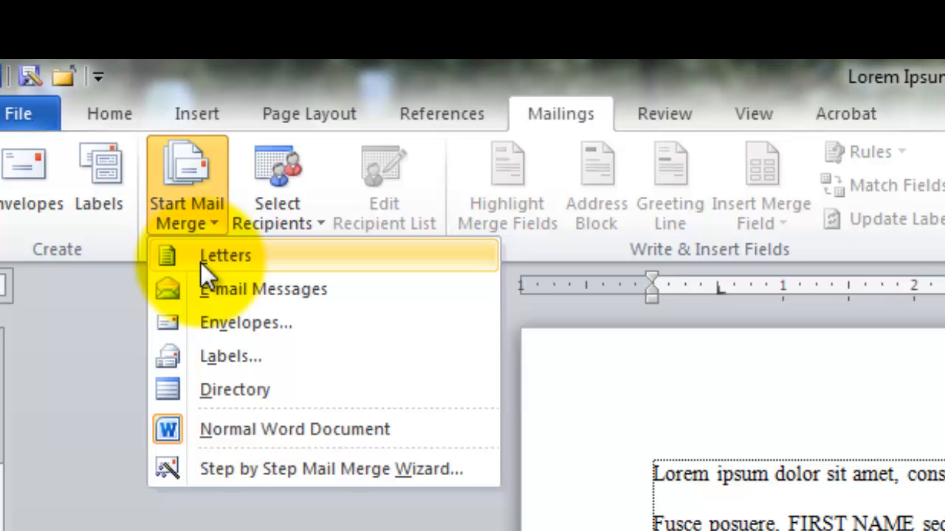
click(196, 472)
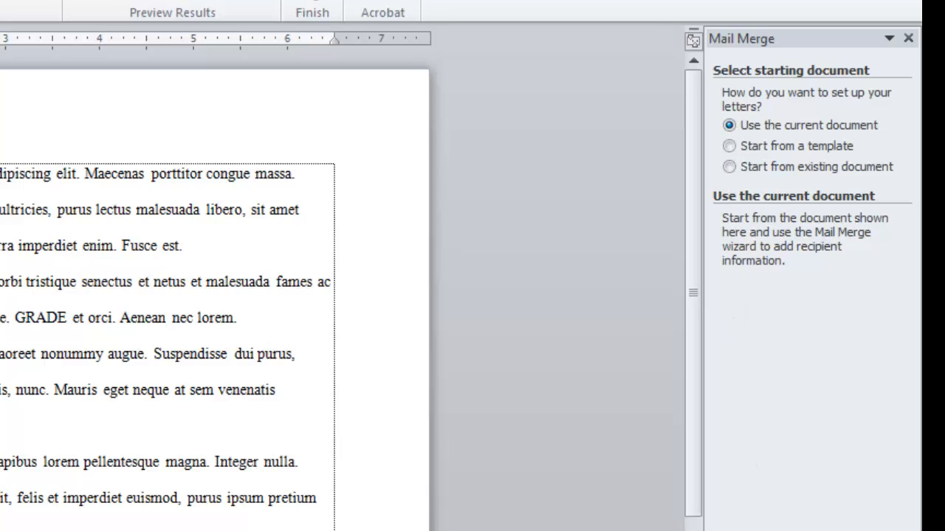
click(771, 530)
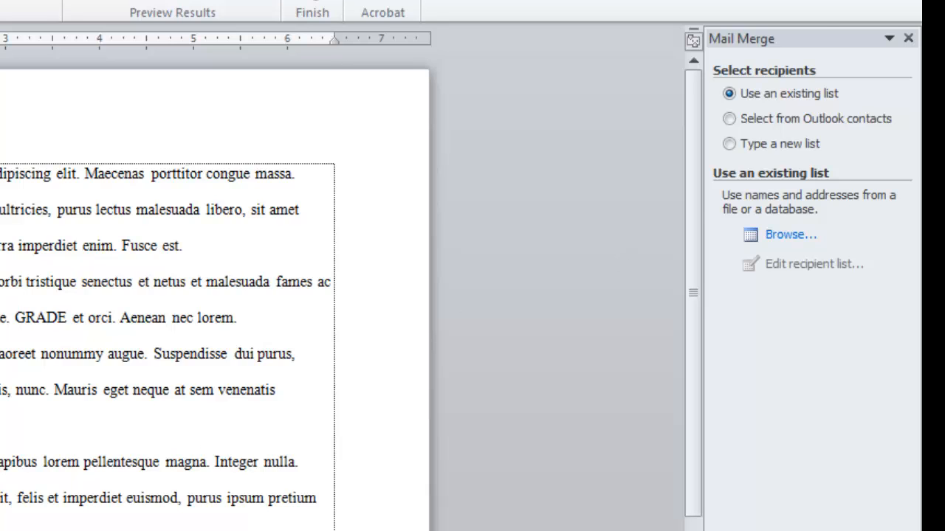
Close the data document, load all recipients from Lorem Ipsum mailmerge data.docx as the existing list, and proceed to writing the letter.
click(354, 528)
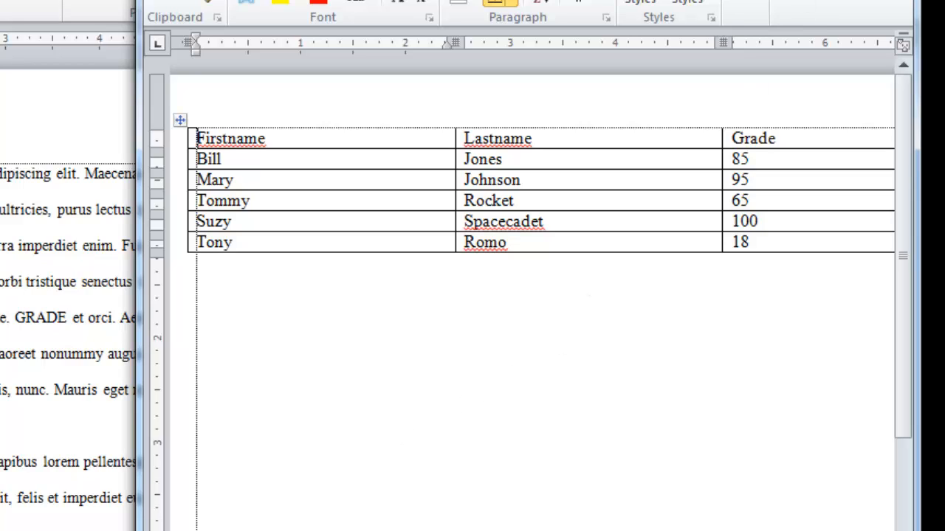
click(901, 2)
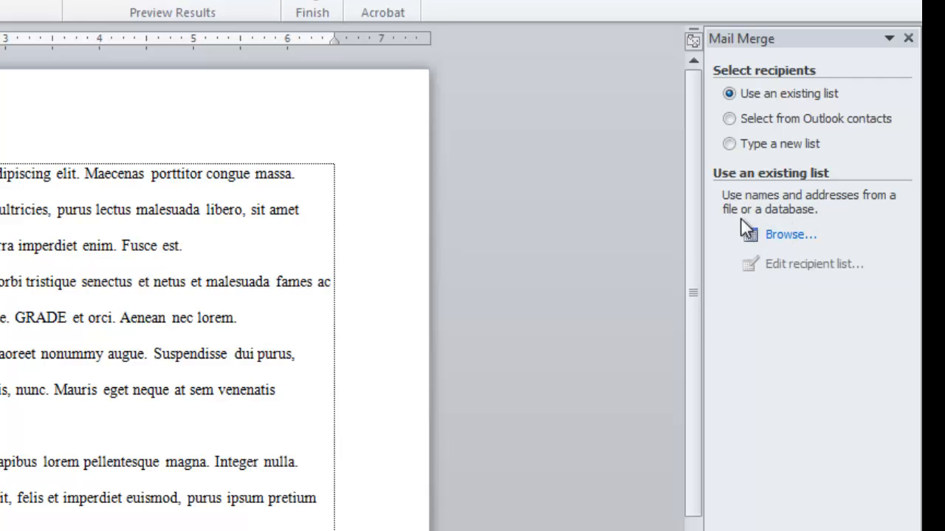
click(789, 236)
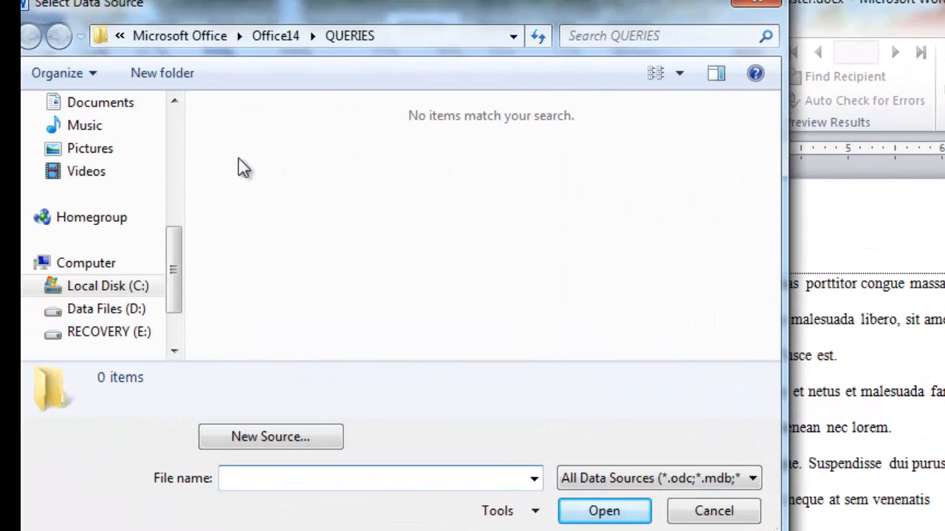
scroll(169, 145, up, 3)
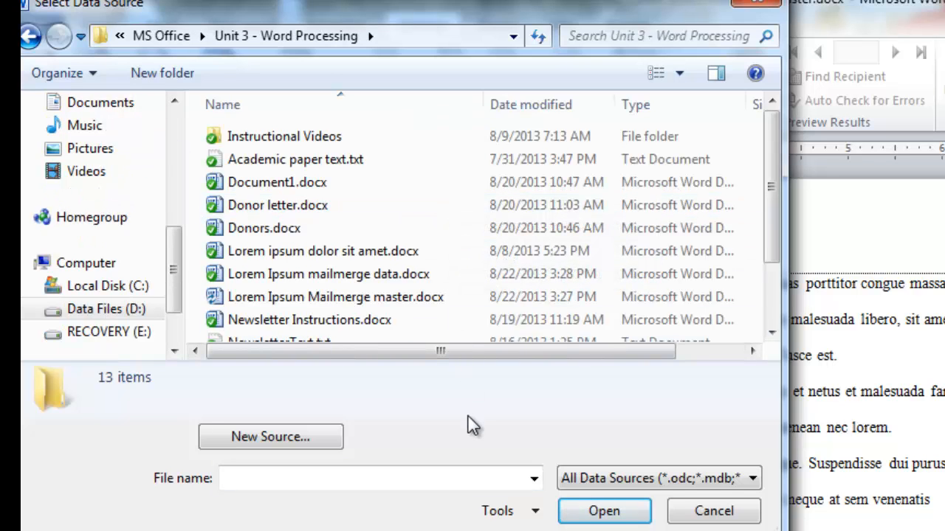
double_click(214, 273)
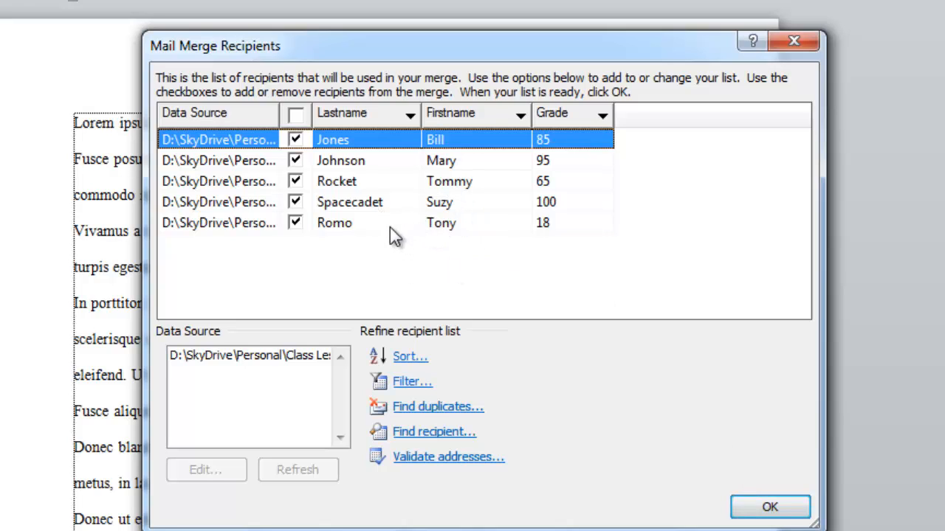
click(767, 508)
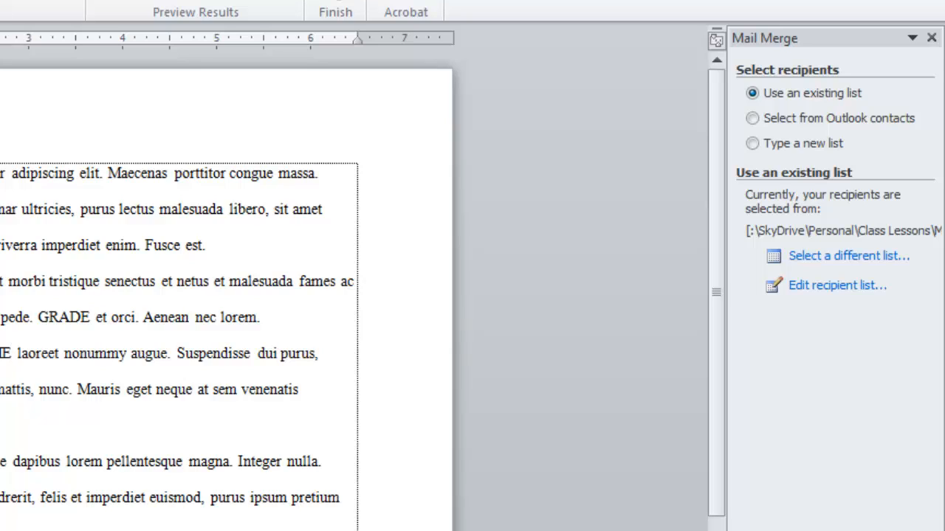
click(826, 530)
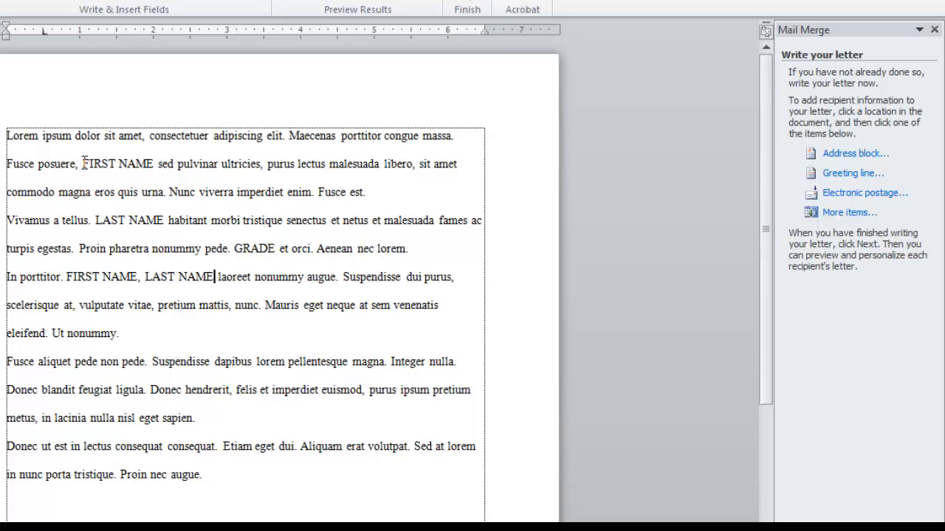
Replace the FIRST NAME placeholder after "Fusce posuere," with the Firstname merge field followed by a space.
drag(83, 163, 145, 164)
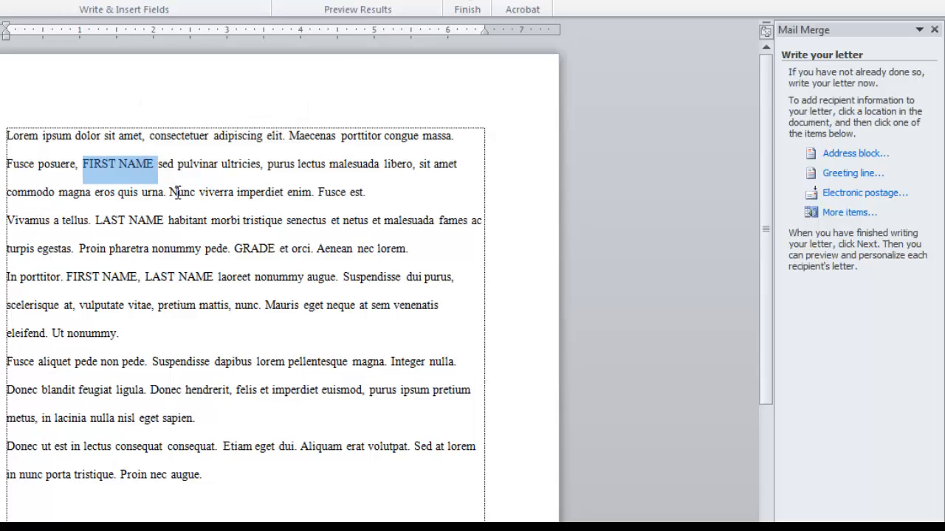
key(Delete)
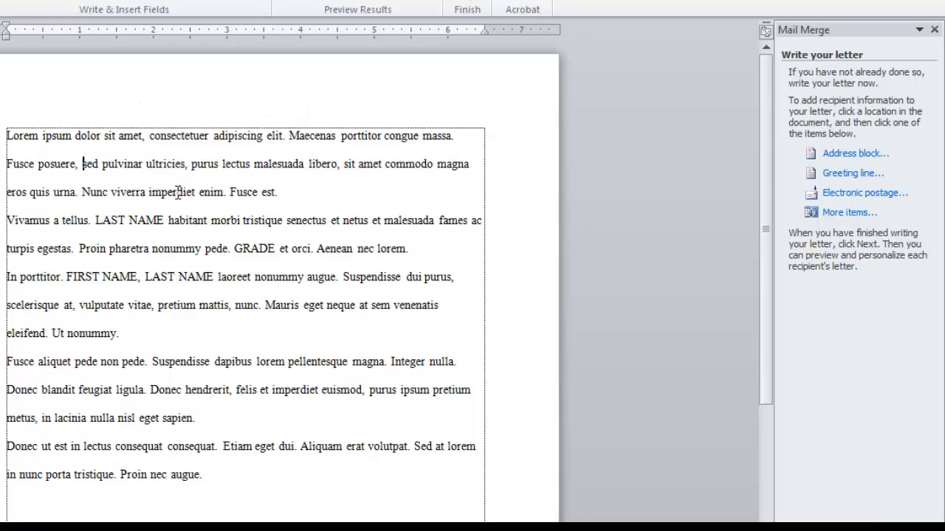
click(841, 214)
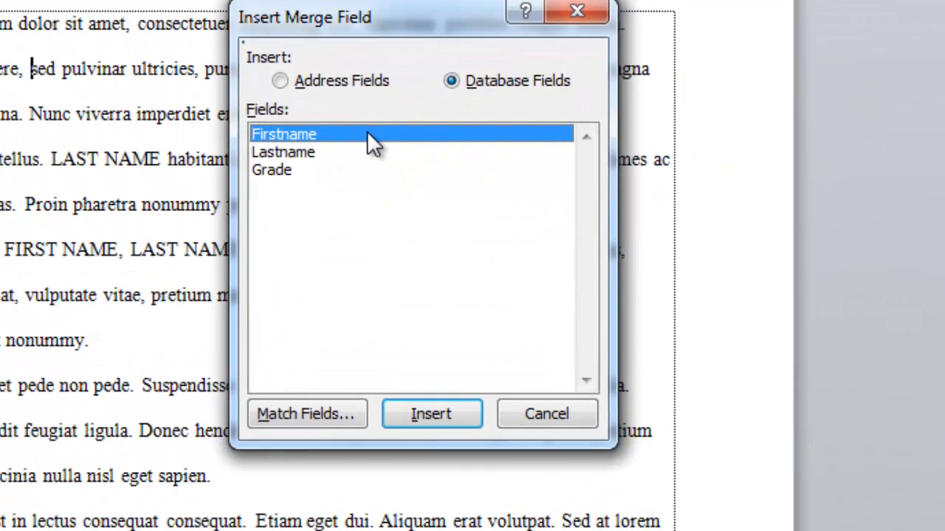
double_click(297, 133)
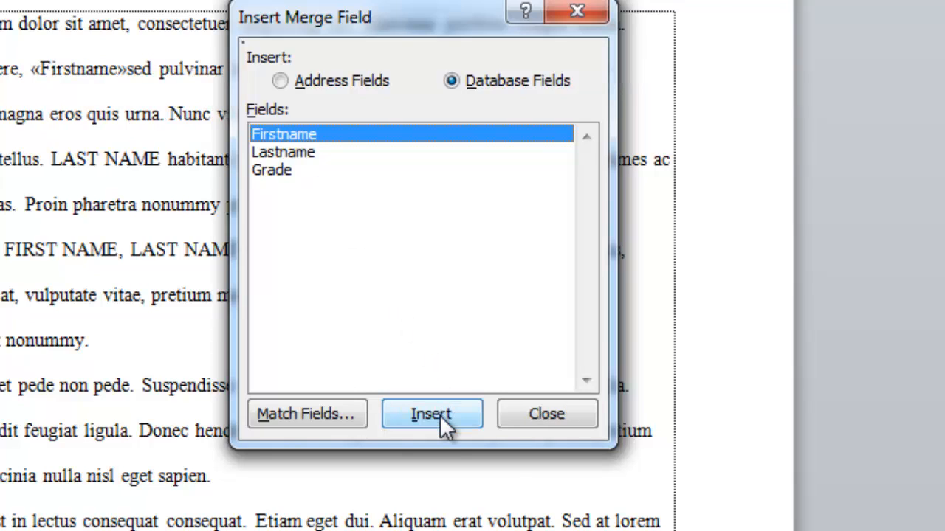
click(550, 413)
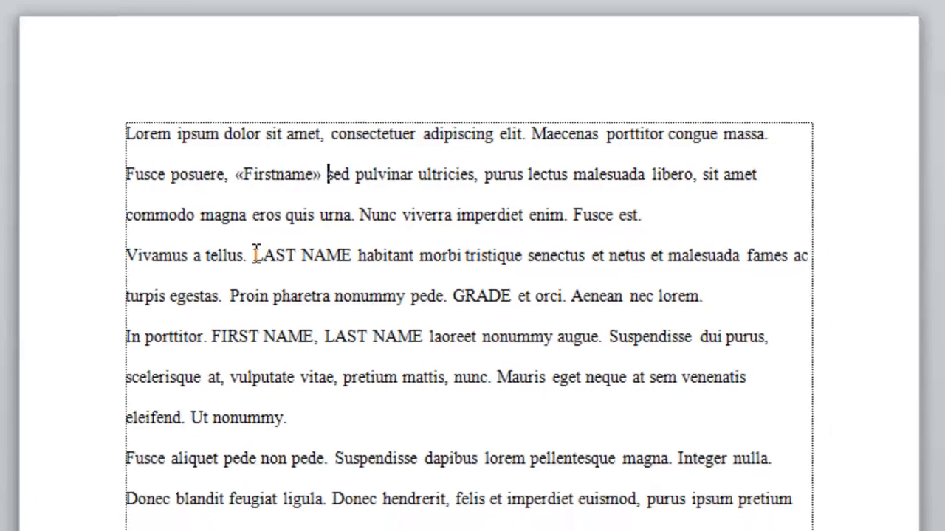
Replace the LAST NAME placeholder after "Vivamus a tellus." with the Lastname merge field followed by a space.
drag(252, 247, 334, 271)
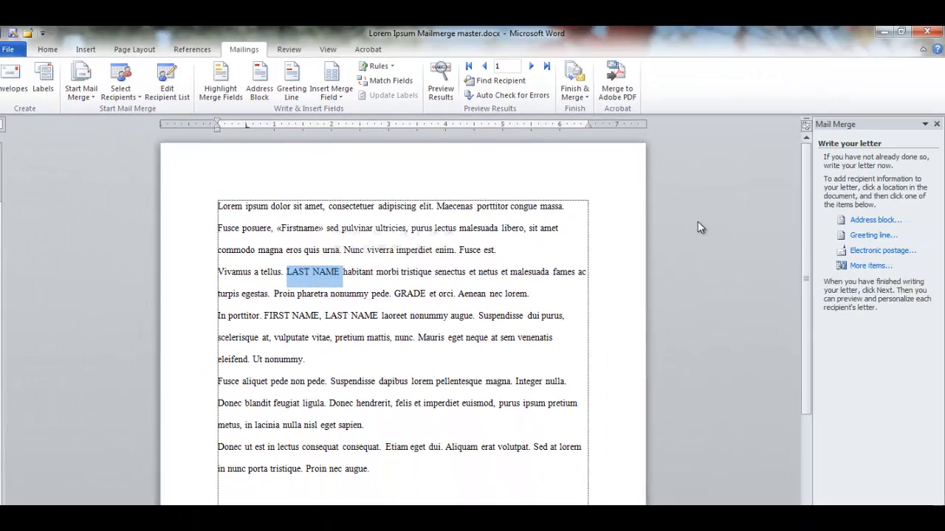
click(865, 267)
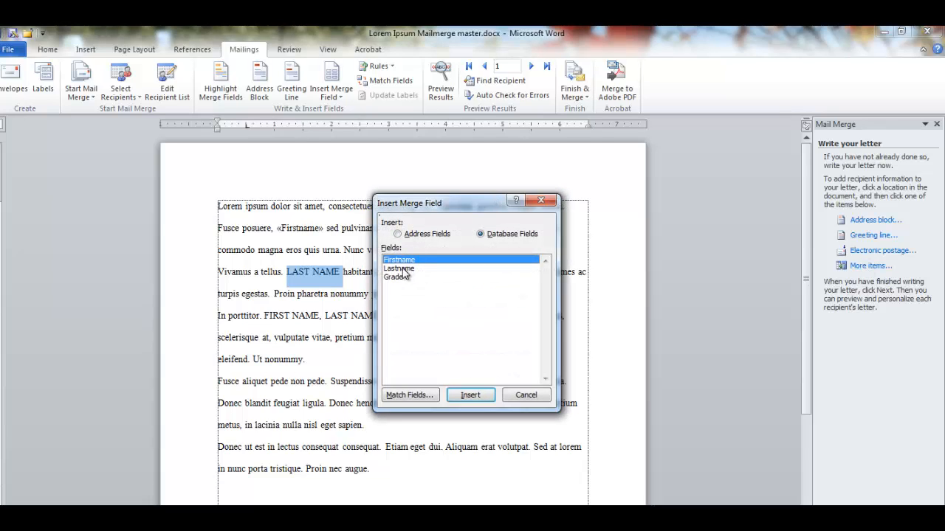
click(404, 269)
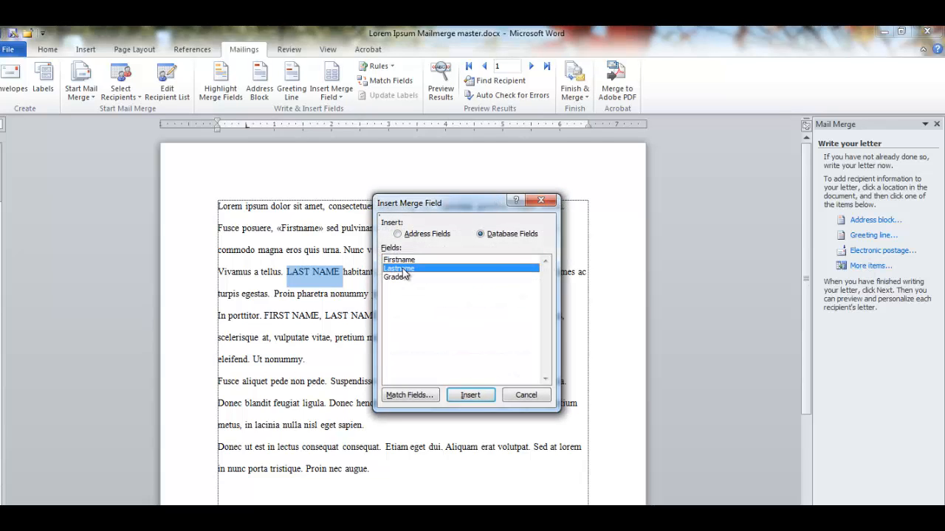
click(471, 395)
click(525, 400)
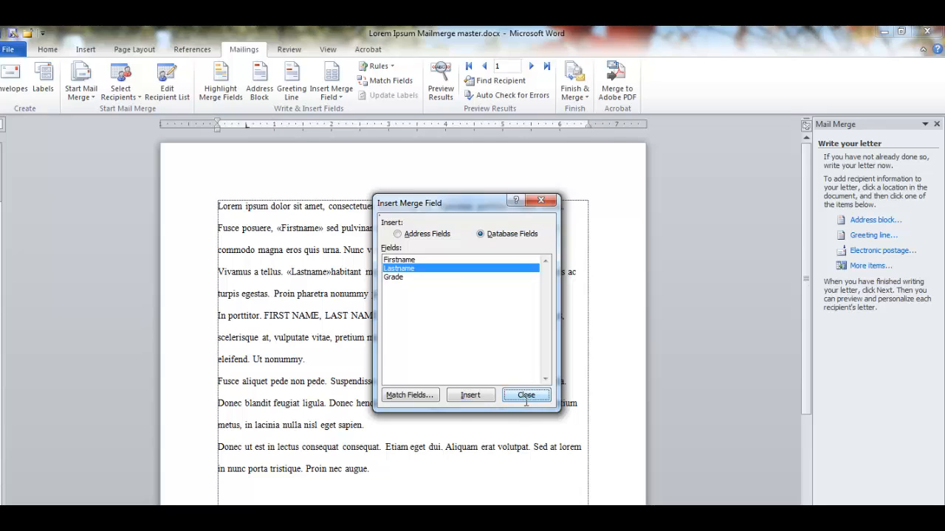
click(332, 273)
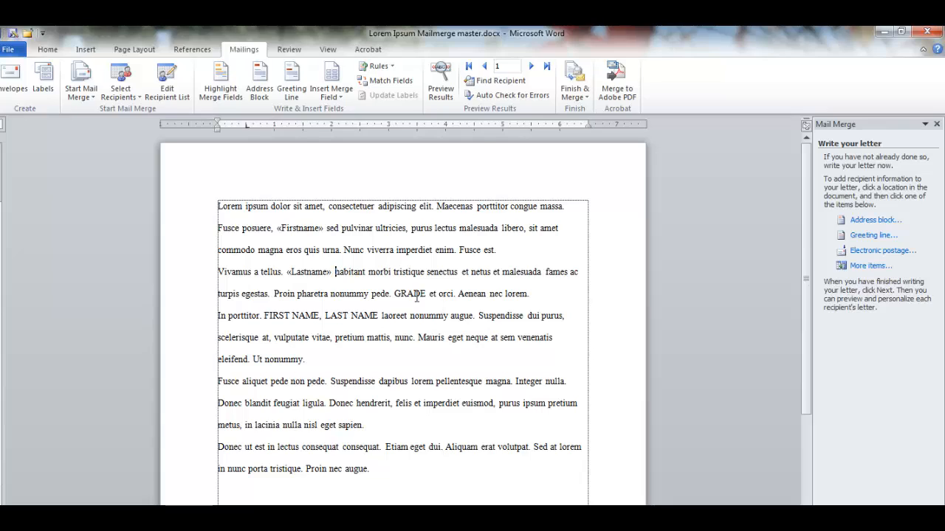
Replace the GRADE placeholder after "Proin pharetra nonummy pede." with the Grade merge field.
drag(395, 293, 428, 294)
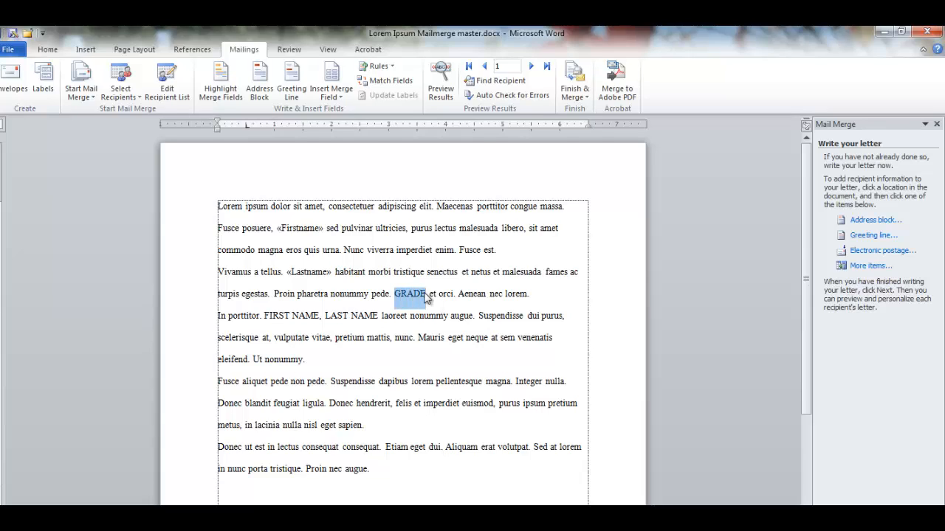
click(861, 267)
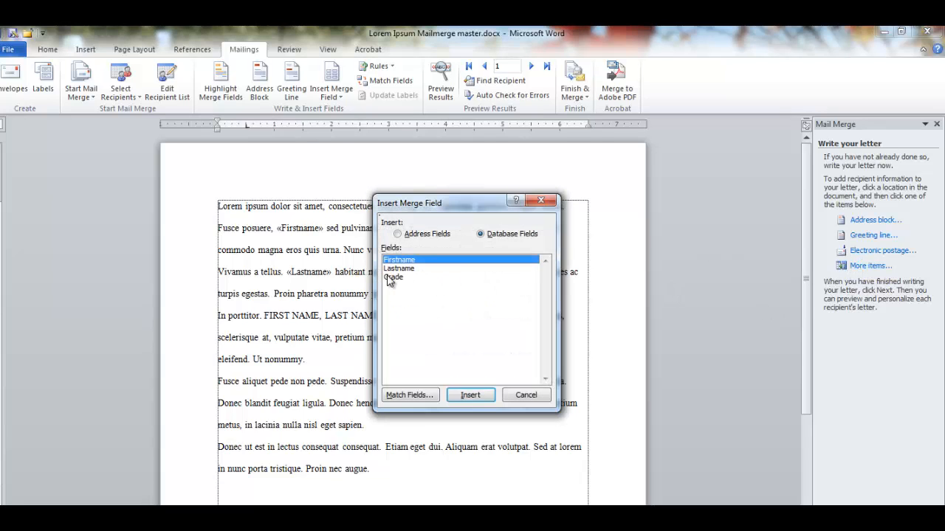
click(391, 277)
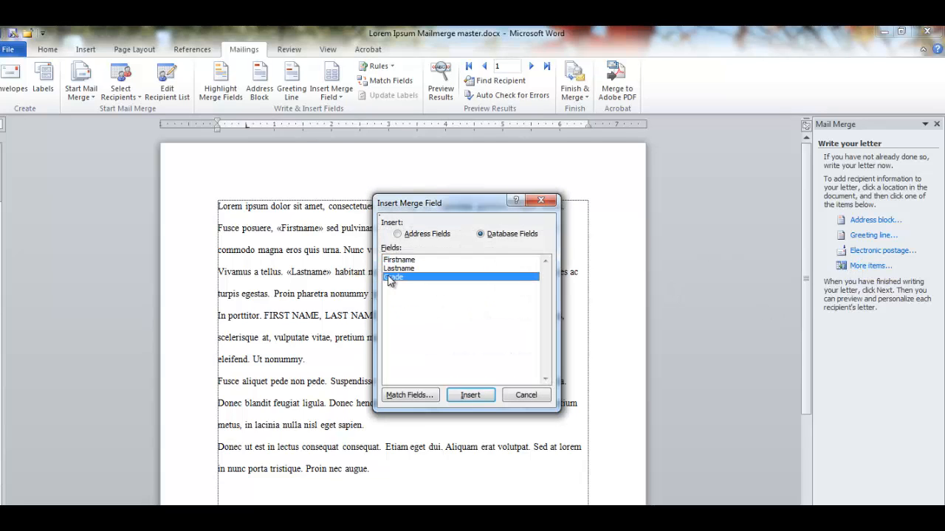
click(469, 396)
click(525, 395)
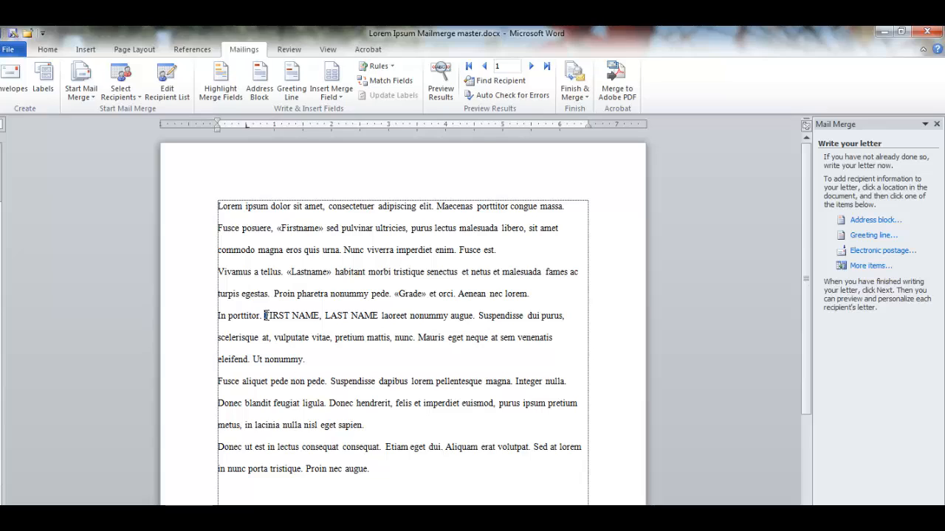
Replace the FIRST NAME placeholder after "In porttitor." with the Firstname merge field.
drag(265, 315, 314, 319)
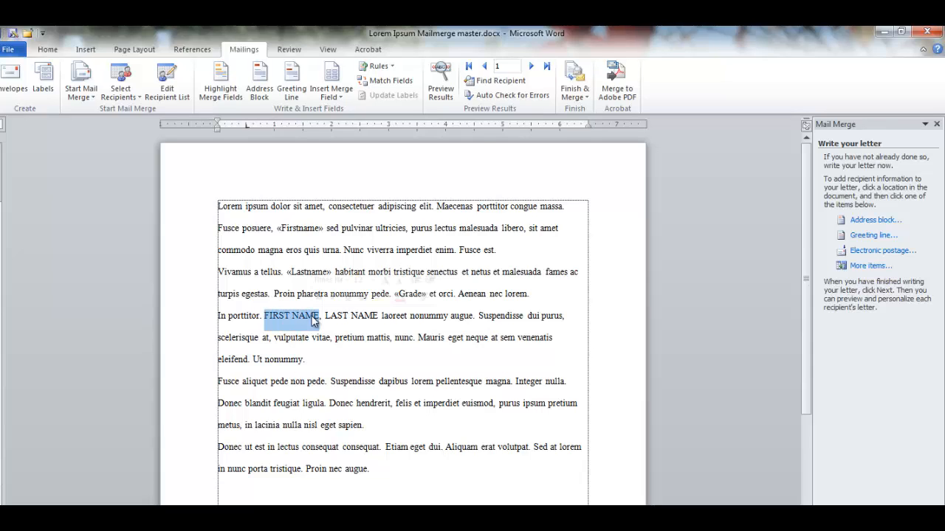
click(870, 266)
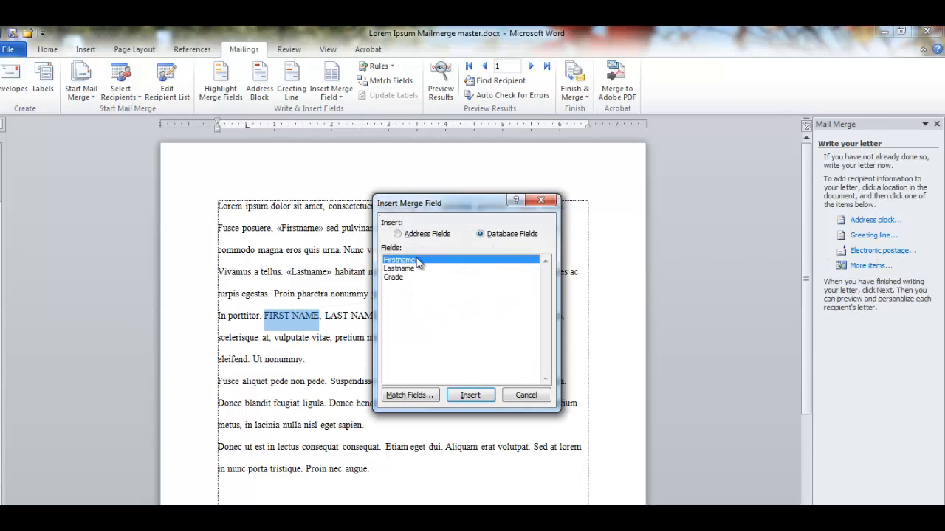
click(471, 395)
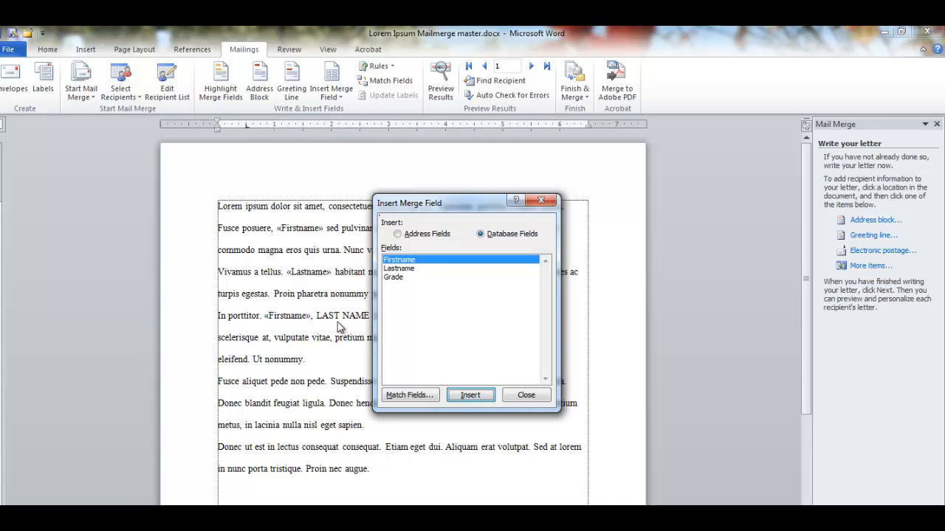
click(526, 395)
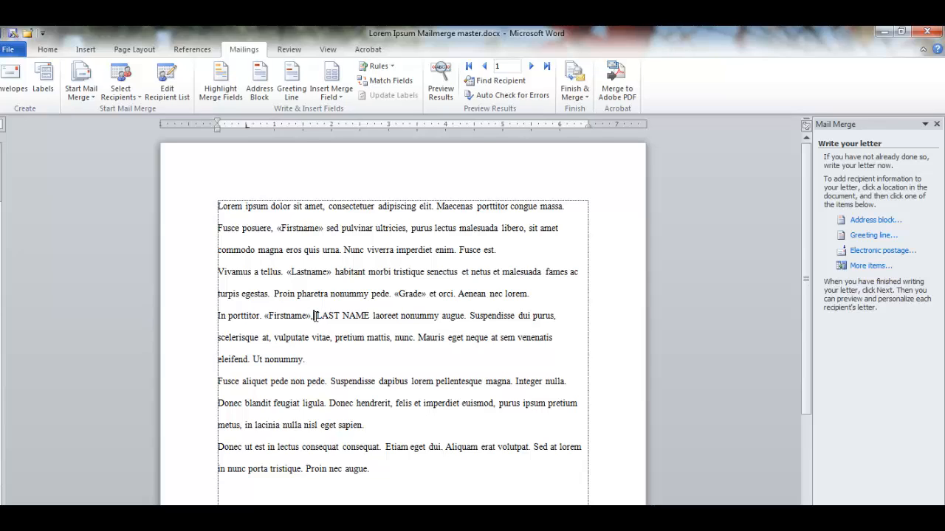
Replace the LAST NAME placeholder in the "In porttitor." paragraph with the Lastname merge field followed by a space.
drag(264, 316, 332, 318)
click(371, 317)
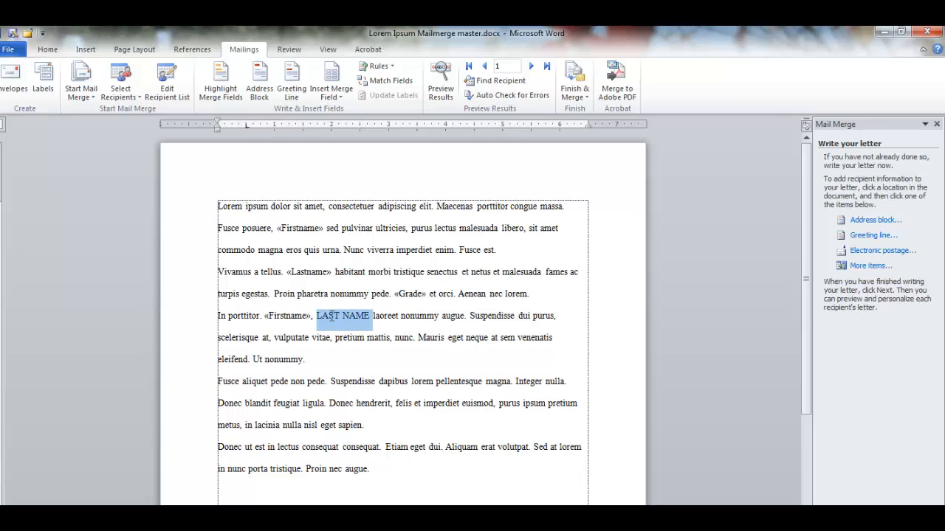
click(869, 269)
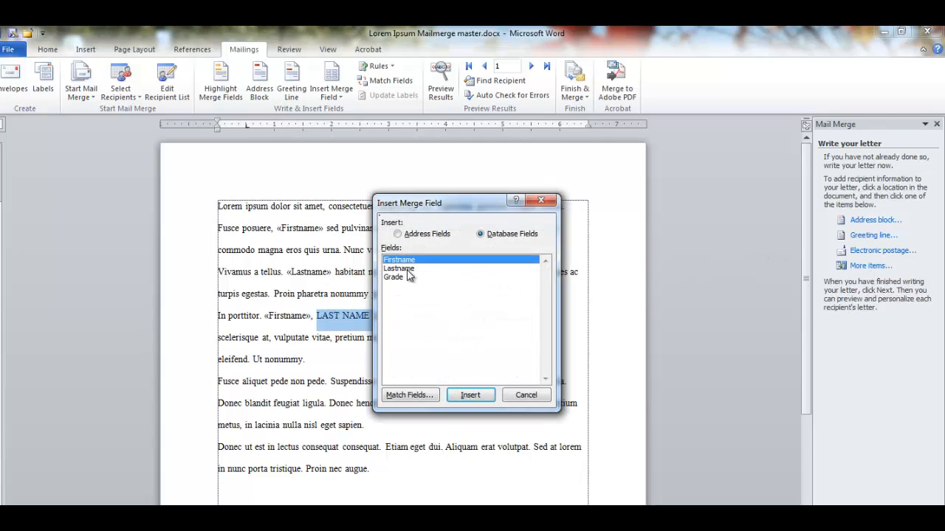
click(407, 269)
click(476, 397)
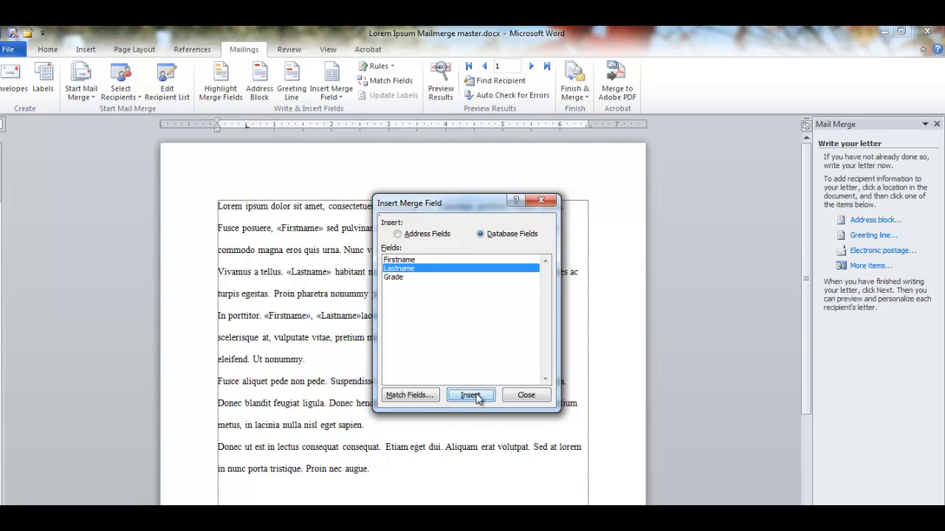
click(525, 396)
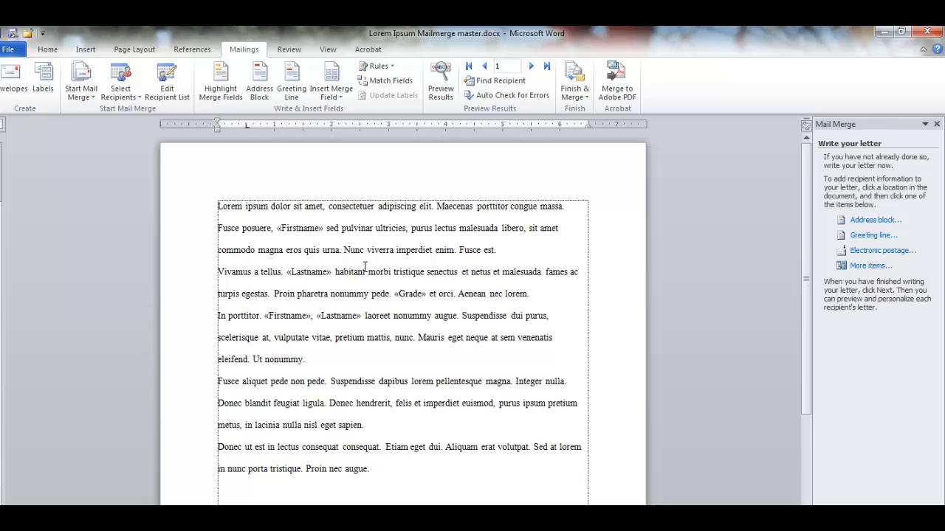
click(301, 228)
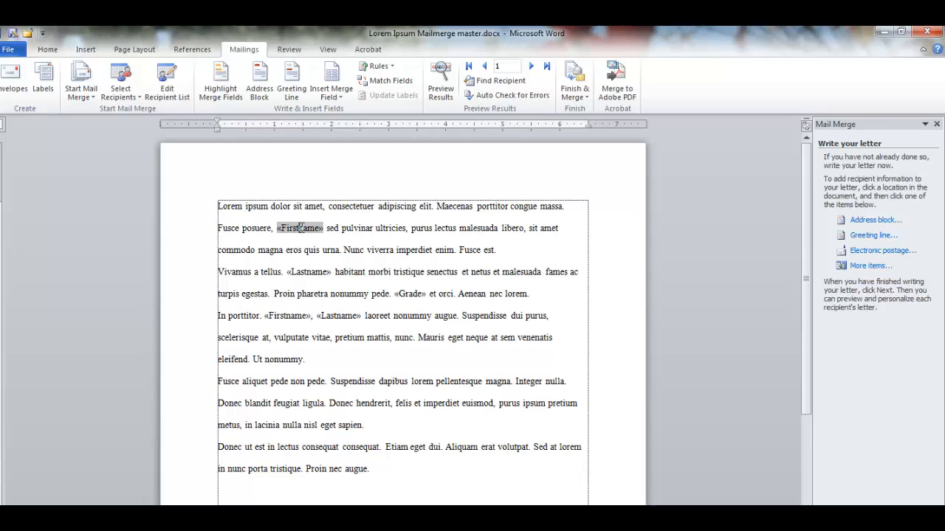
Switch the mail merge to the letter preview and check the last name, first name and grade in the first recipient's letter.
click(312, 272)
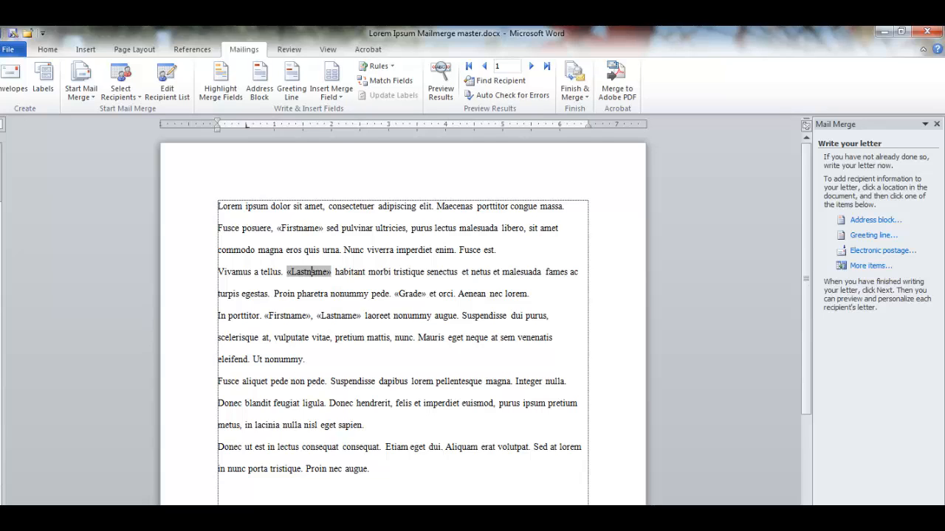
click(877, 505)
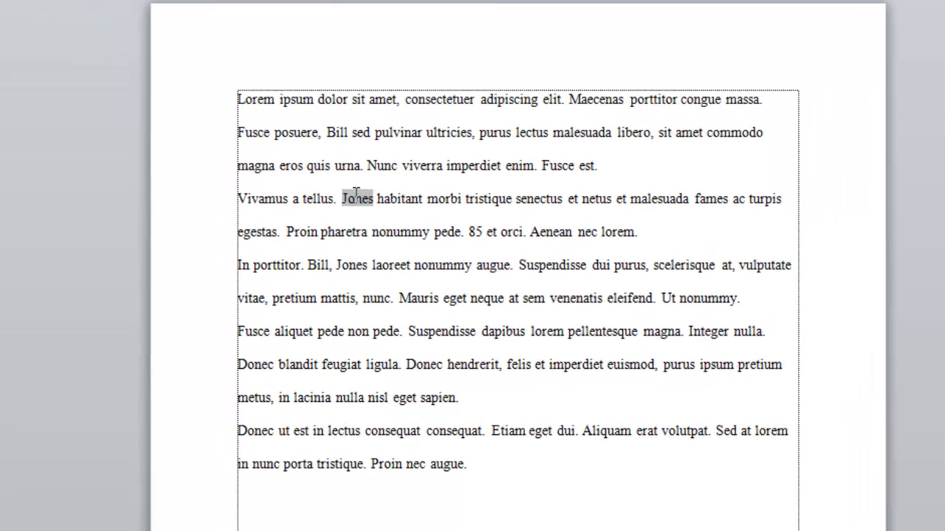
click(329, 132)
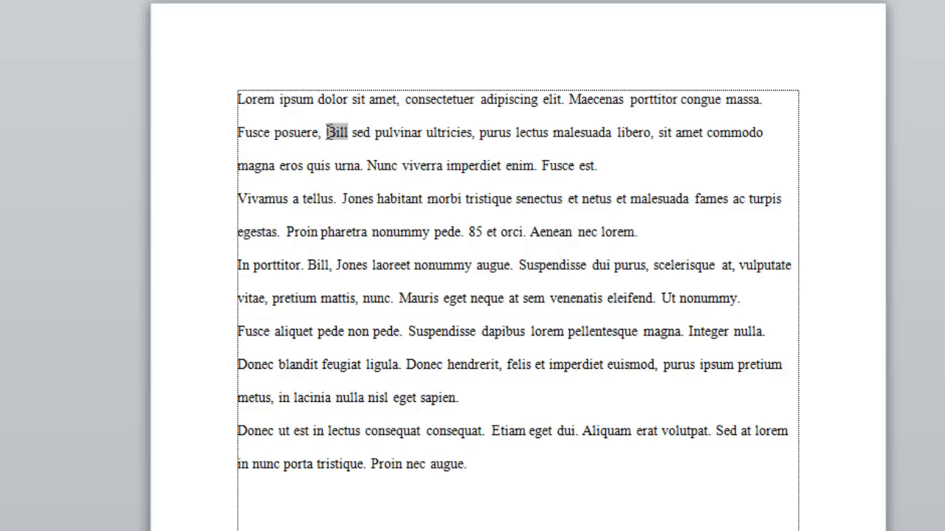
click(475, 232)
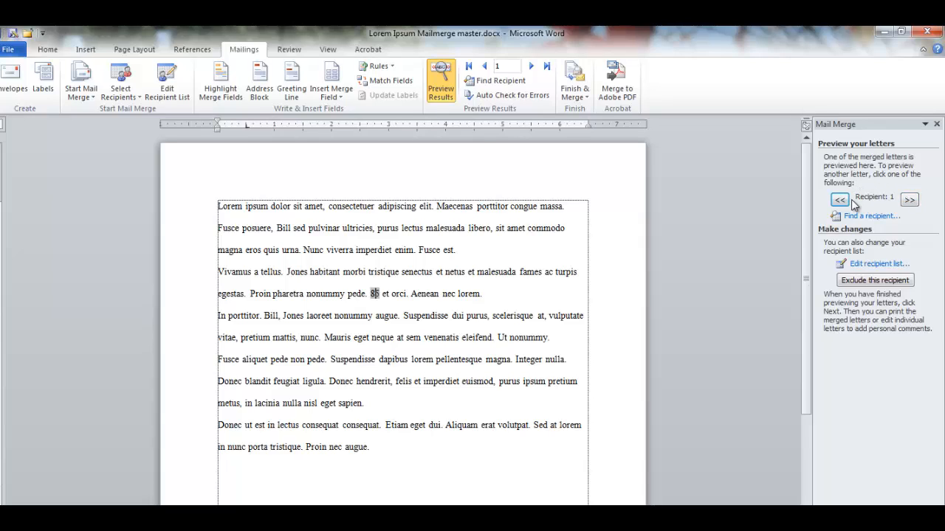
Page through the previewed letters from recipient 2 to recipient 5 to check the merged data.
click(910, 199)
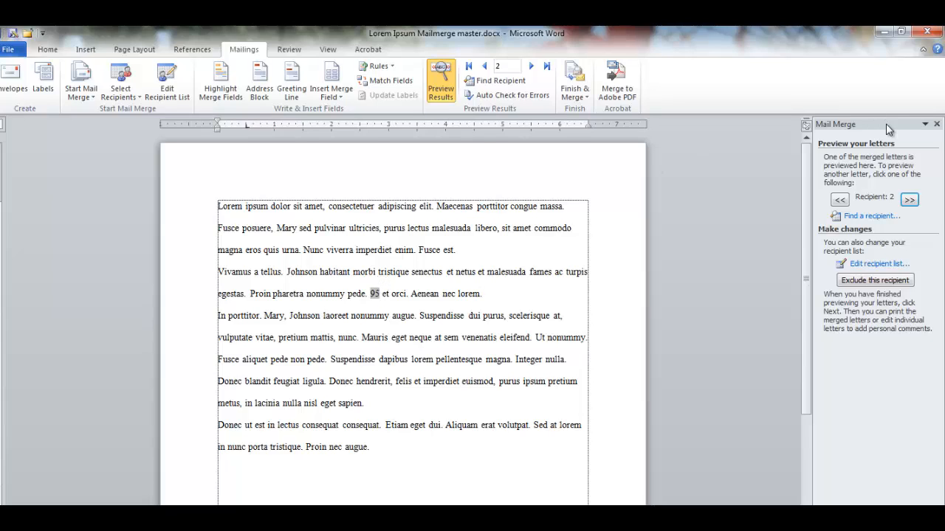
click(911, 200)
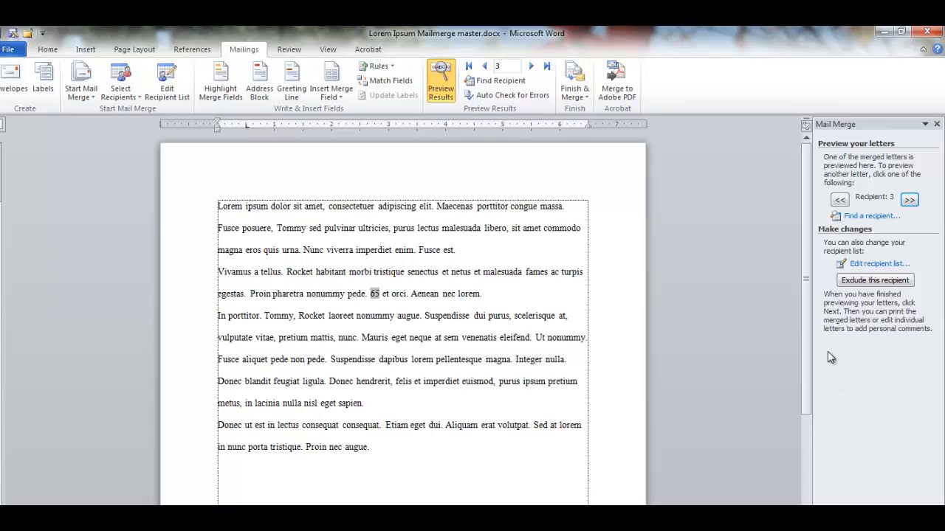
click(910, 200)
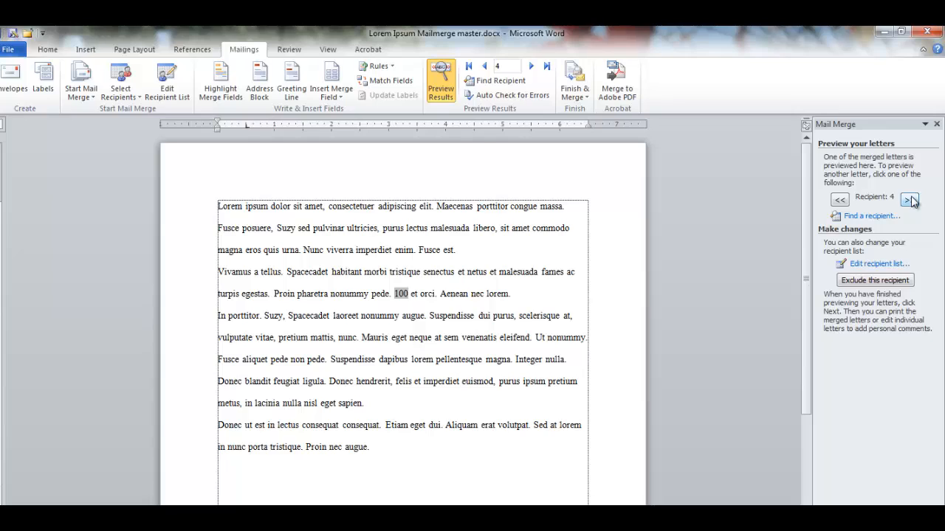
click(910, 200)
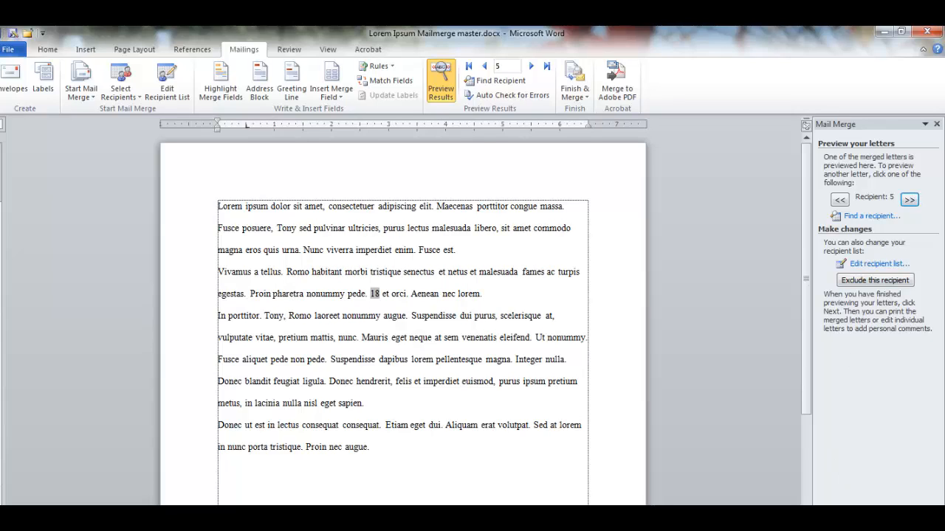
Complete the merge by generating editable individual letters for all records in a new document, and look through its pages.
click(878, 517)
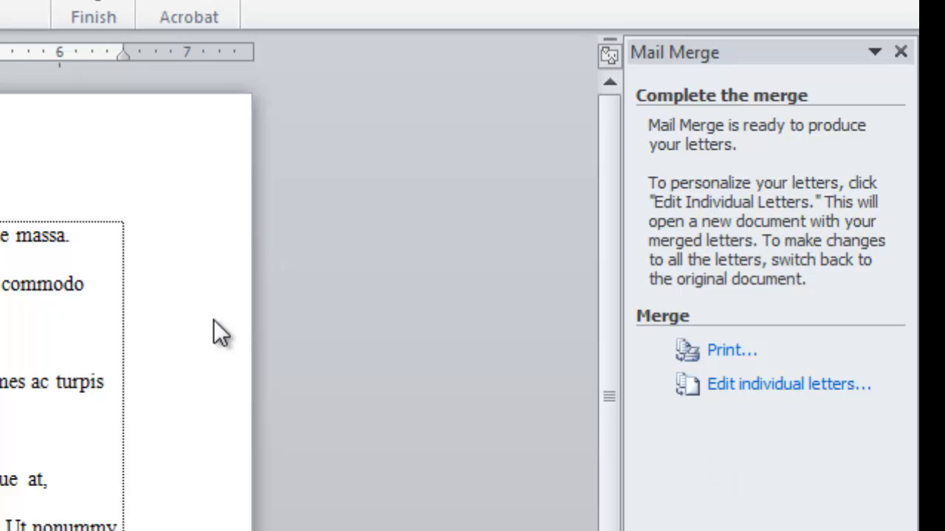
click(767, 383)
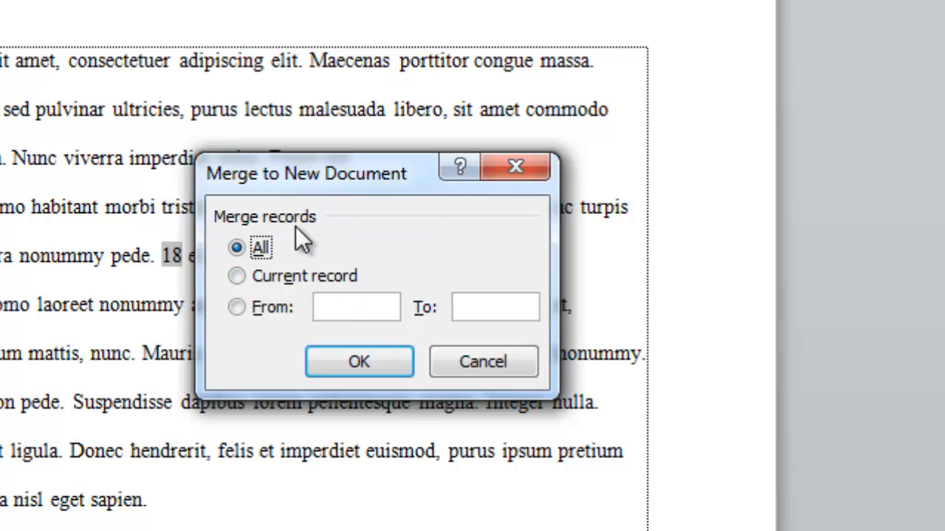
click(359, 362)
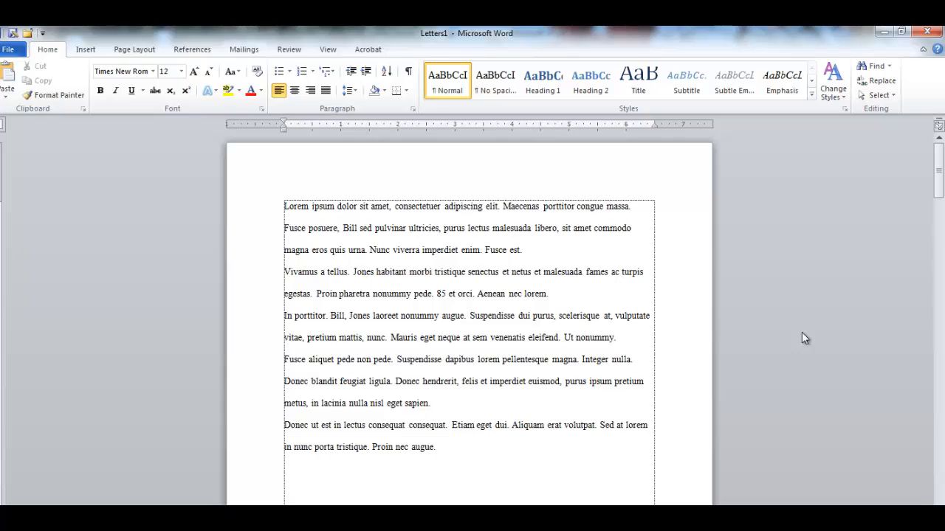
click(940, 426)
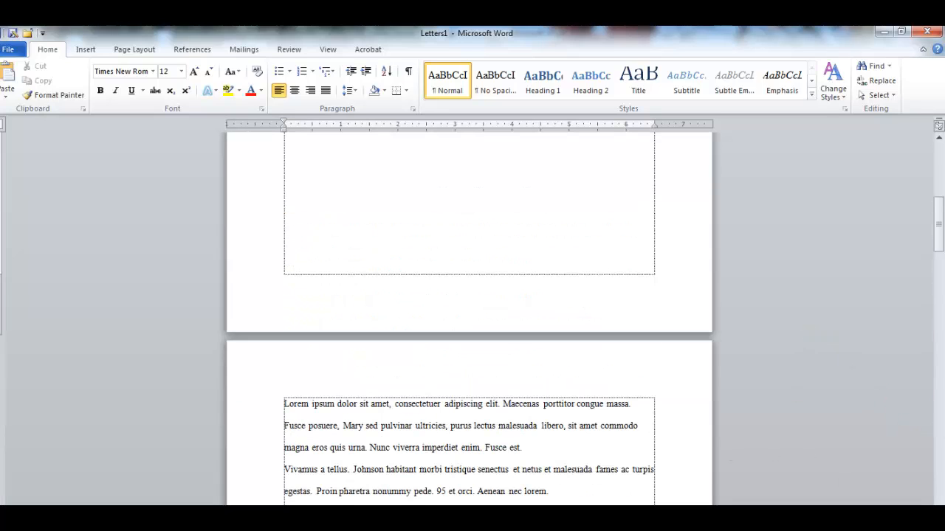
scroll(524, 303, down, 3)
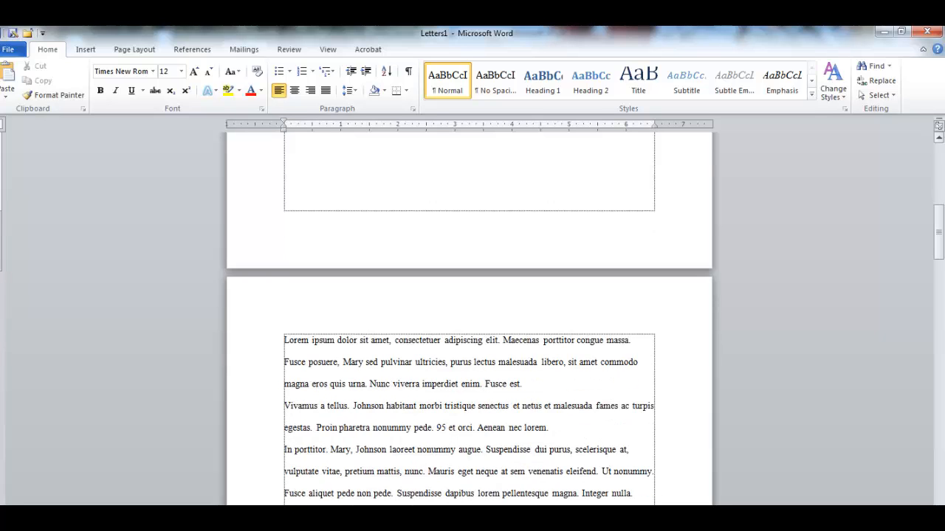